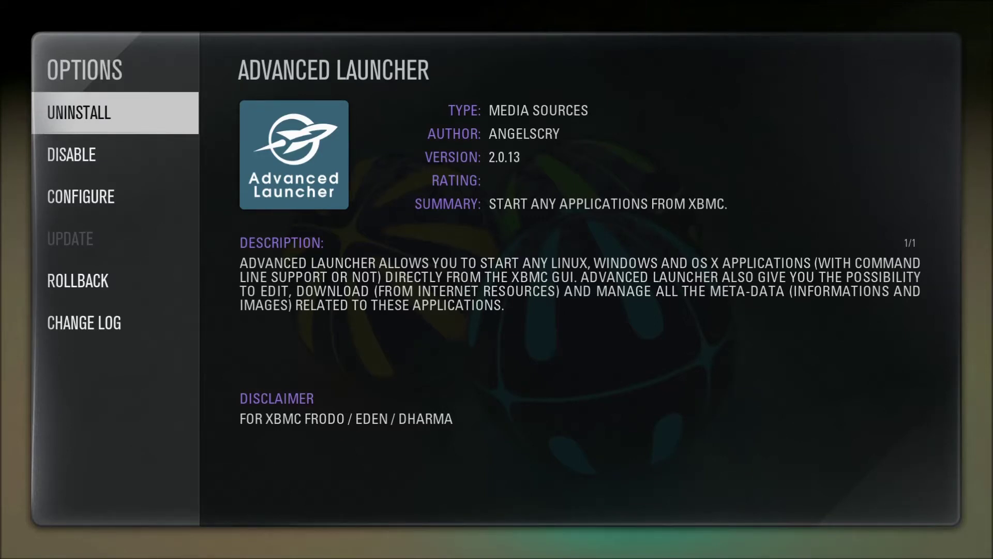
Open the Advanced Launcher configuration and browse its Data & Infos and Advanced settings categories
{"action": "key", "text": "Down"}
{"action": "key", "text": "Down"}
{"action": "key", "text": "Return"}
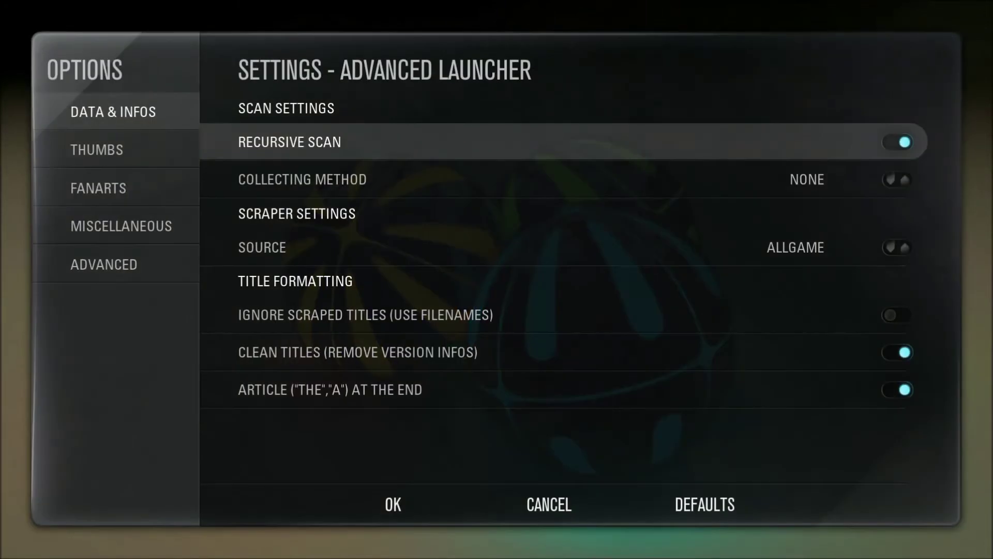
{"action": "key", "text": "Down"}
{"action": "key", "text": "Down"}
{"action": "key", "text": "Down"}
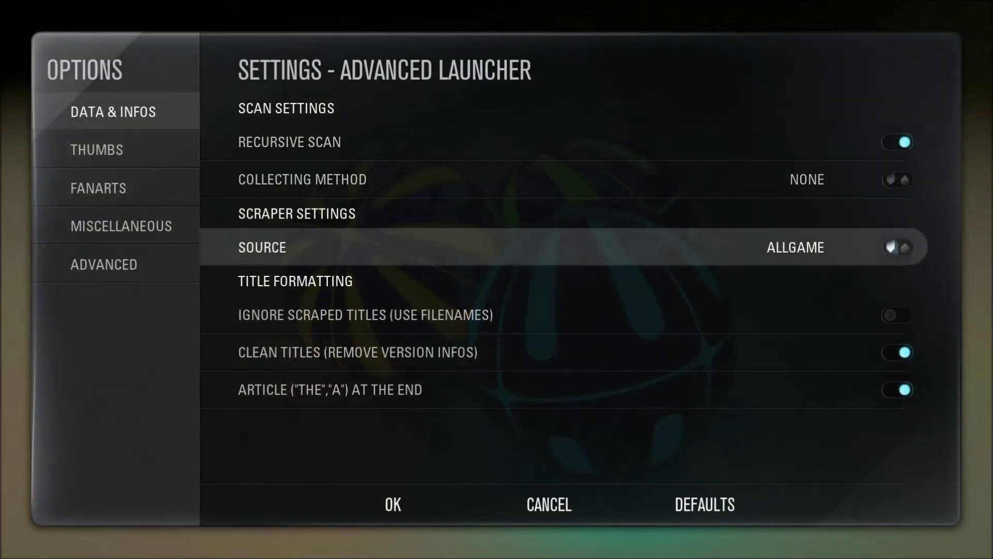
{"action": "key", "text": "Left"}
{"action": "key", "text": "Down"}
{"action": "key", "text": "Down"}
{"action": "key", "text": "Down"}
{"action": "key", "text": "Down"}
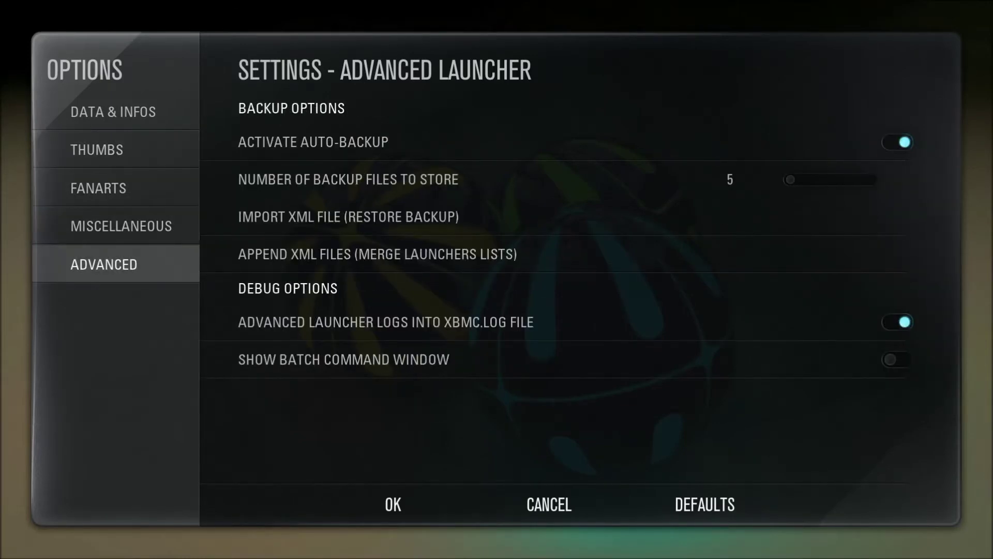
Close the settings unchanged and back out through the add-ons screens to settings
{"action": "key", "text": "Escape"}
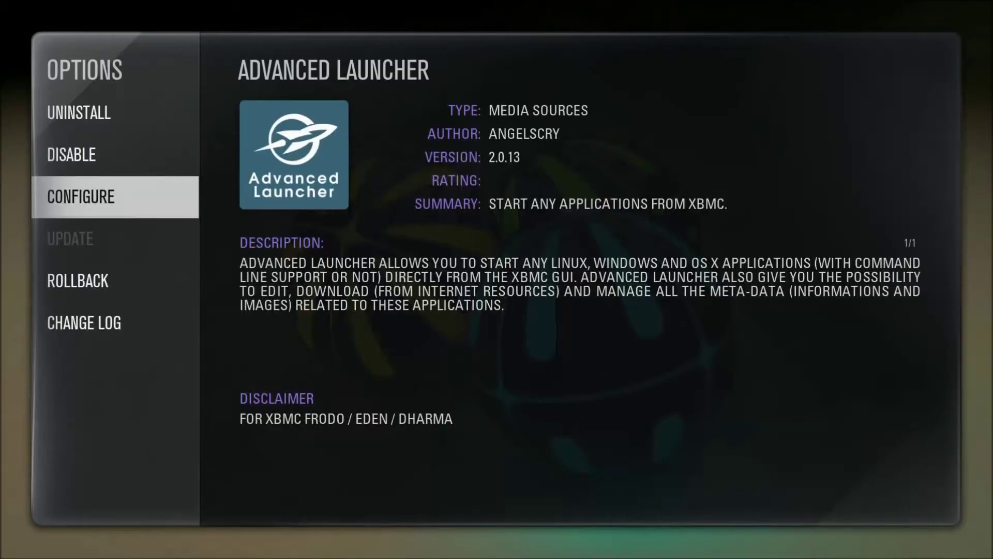
{"action": "key", "text": "Escape"}
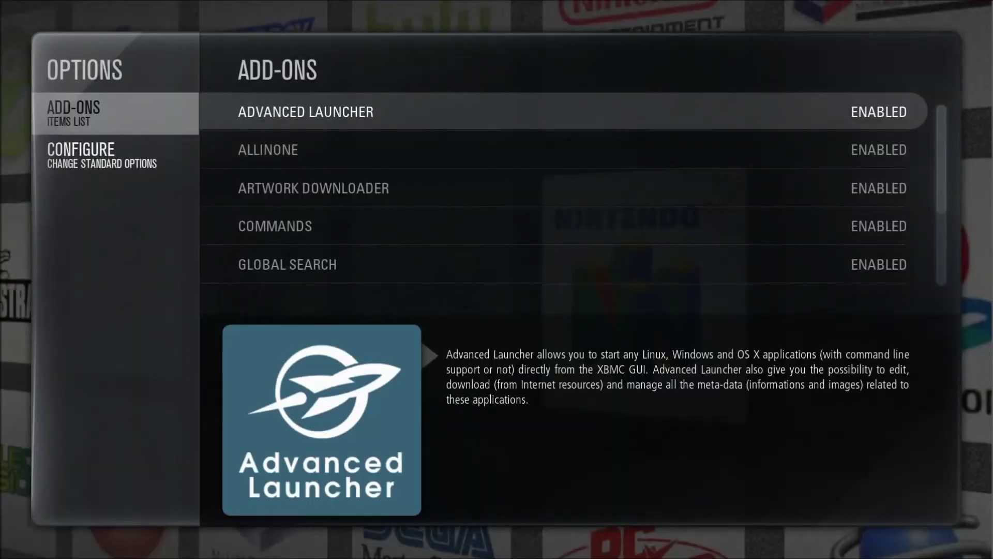
{"action": "key", "text": "Escape"}
{"action": "key", "text": "Escape"}
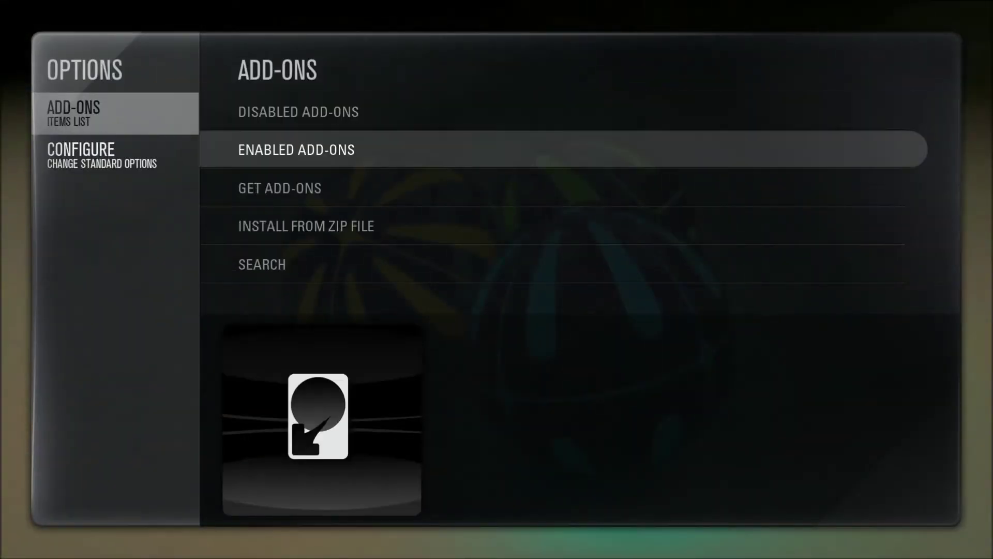
{"action": "key", "text": "Escape"}
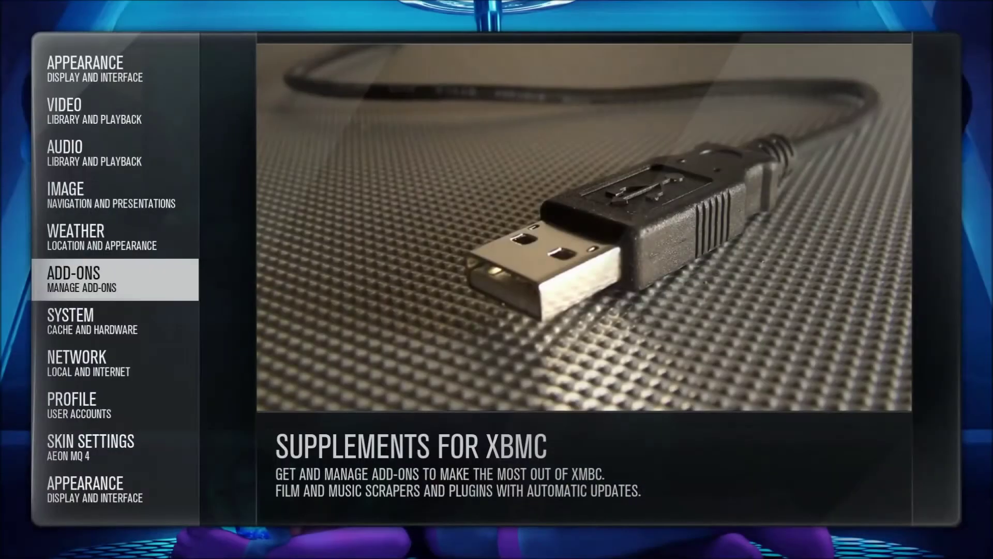
{"action": "key", "text": "Escape"}
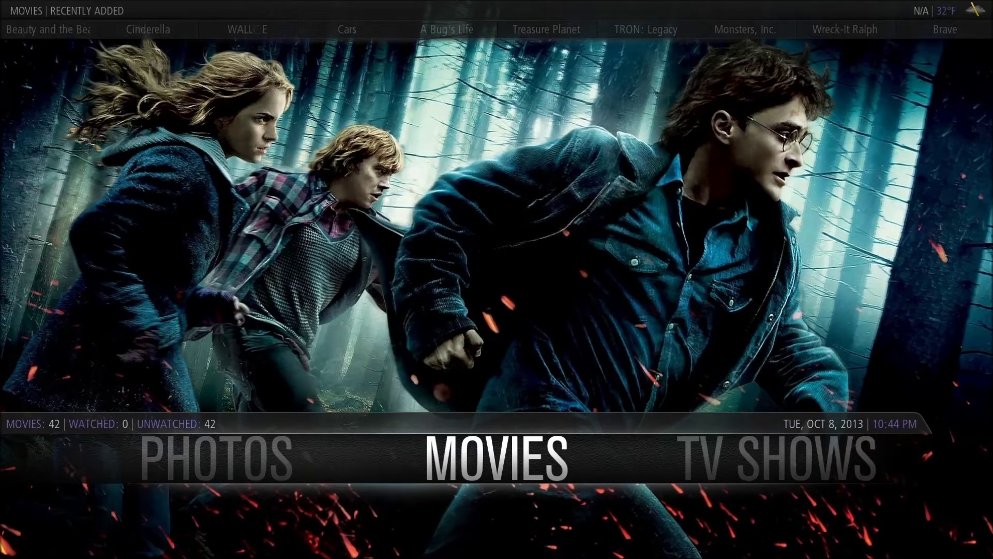
Browse the home screen's system add-on shortcuts and the Movies shortcuts up to Netflix
{"action": "key", "text": "Down"}
{"action": "key", "text": "Down"}
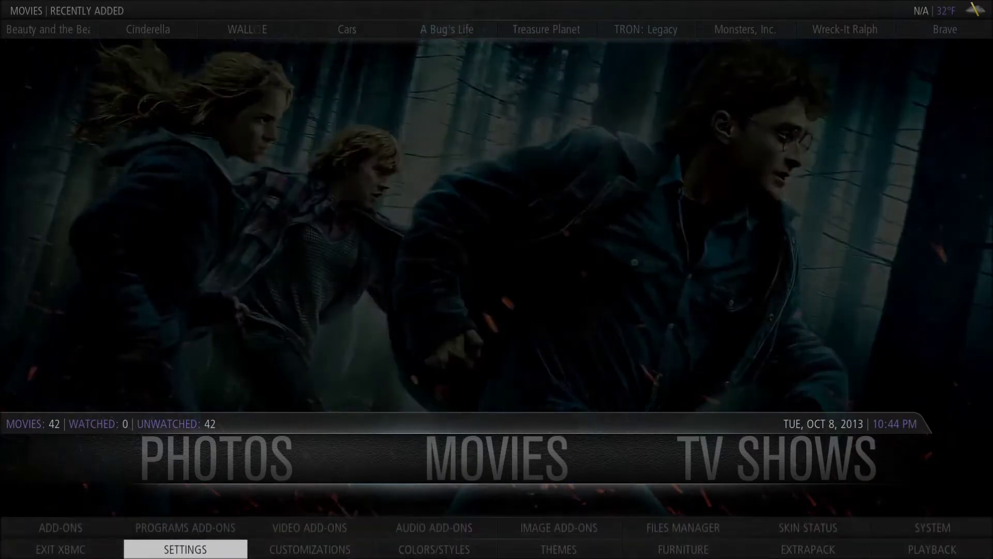
{"action": "key", "text": "Up"}
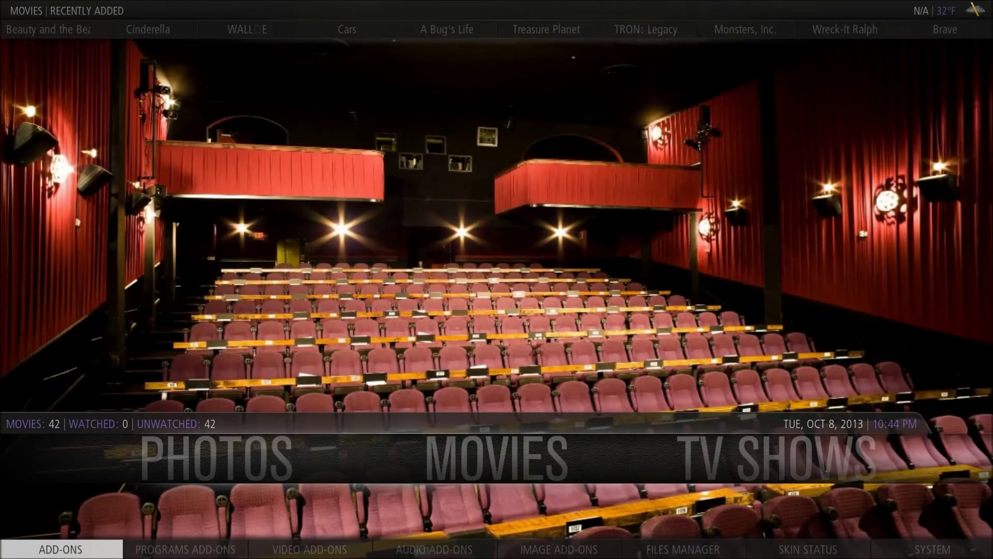
{"action": "key", "text": "Right"}
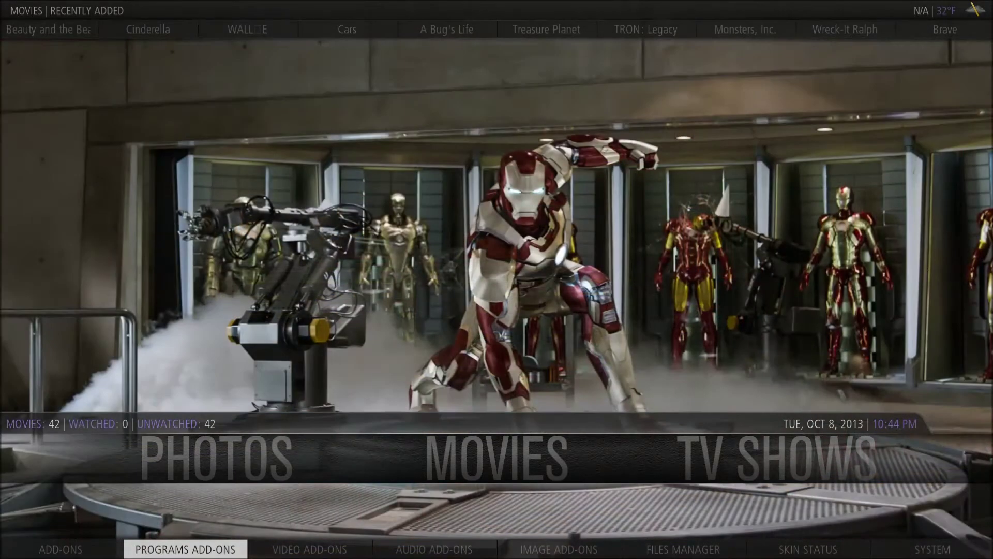
{"action": "key", "text": "Up"}
{"action": "key", "text": "Down"}
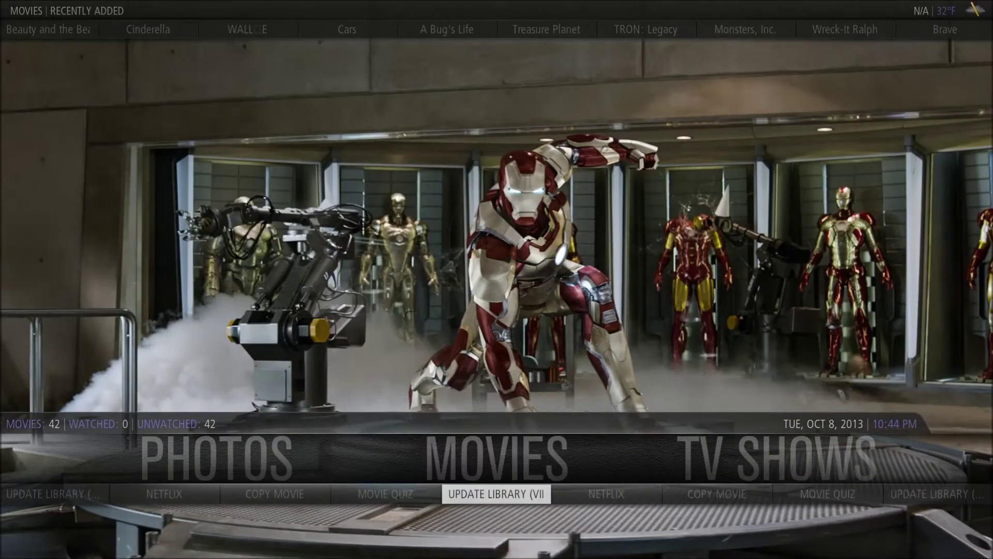
{"action": "key", "text": "Right"}
{"action": "key", "text": "Right"}
{"action": "key", "text": "Right"}
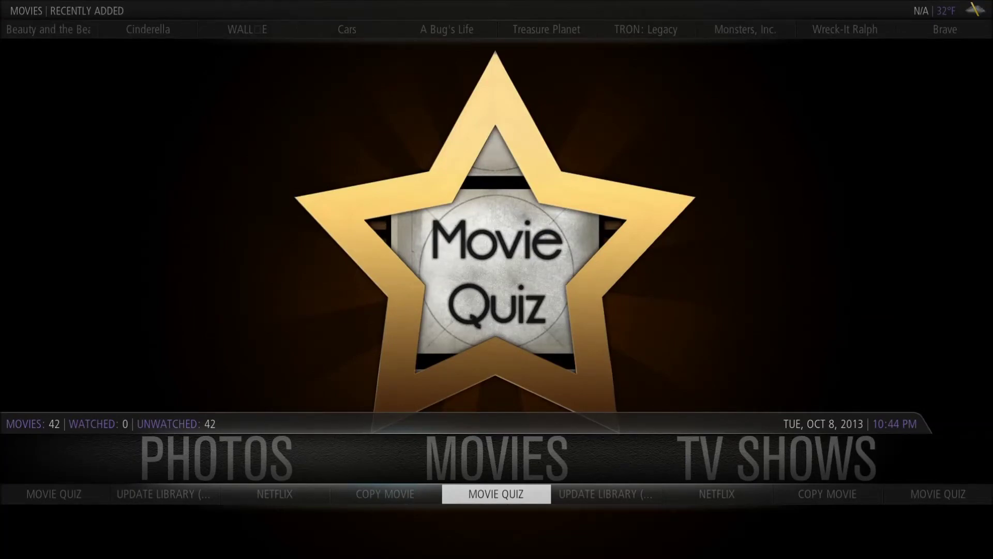
Open the Programs add-ons collection, showing Advanced Launcher 2.0.13 and its details
{"action": "key", "text": "Down"}
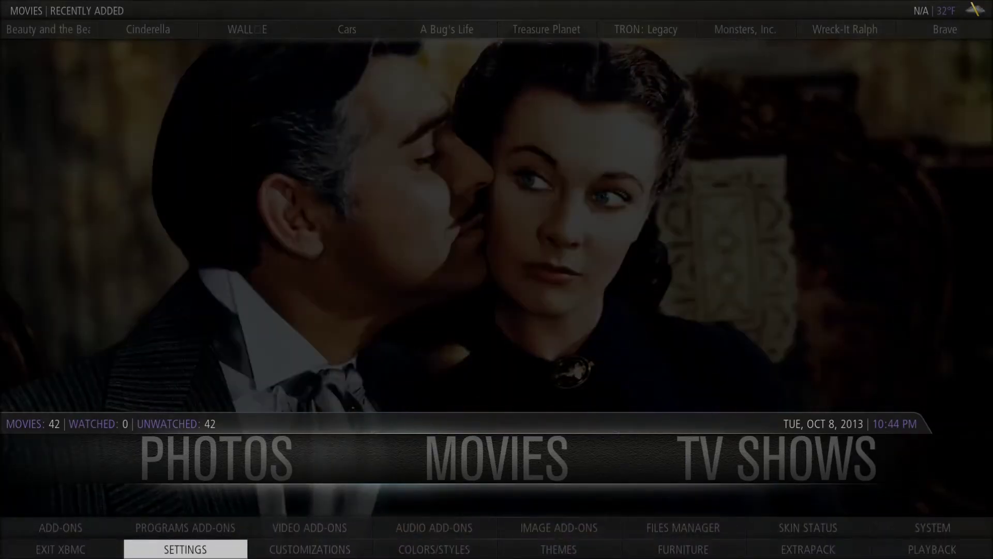
{"action": "key", "text": "Up"}
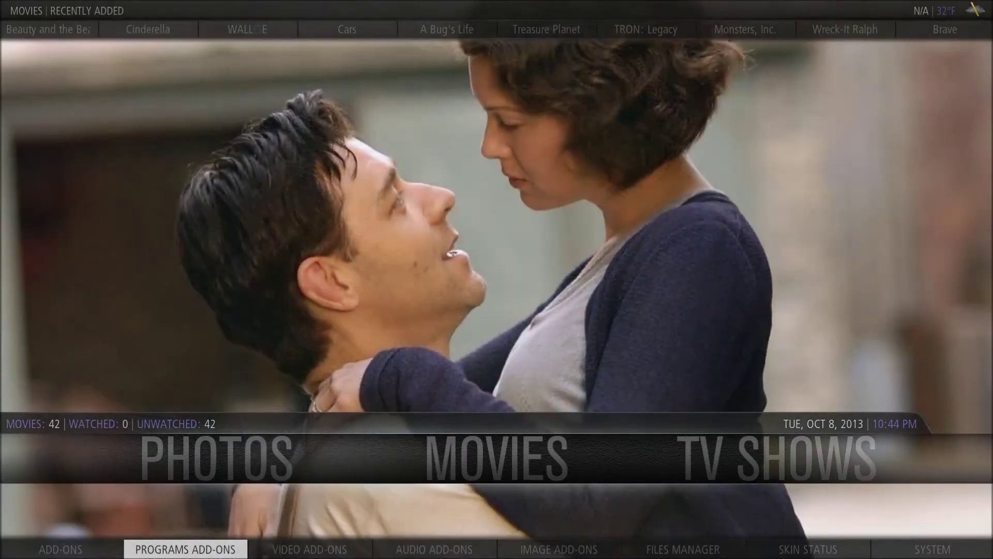
{"action": "key", "text": "Down"}
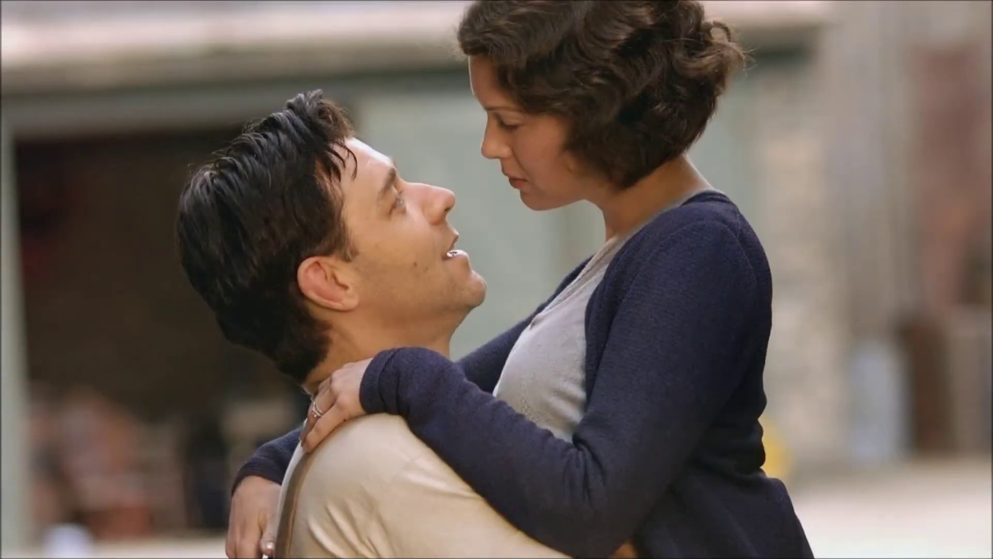
{"action": "key", "text": "Return"}
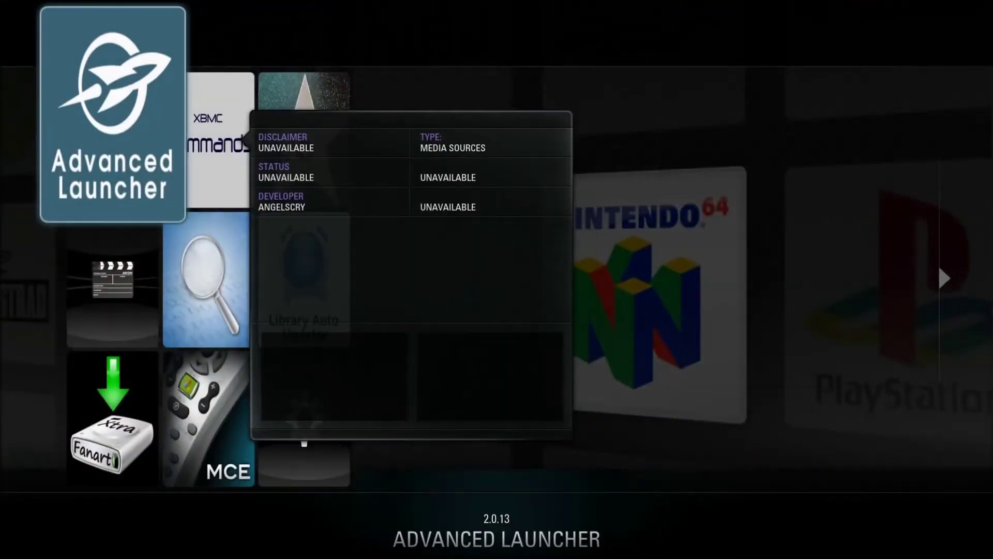
Launch Advanced Launcher, open the DEFAULT category, and move between its Copy Movie and Netflix launchers
{"action": "key", "text": "Return"}
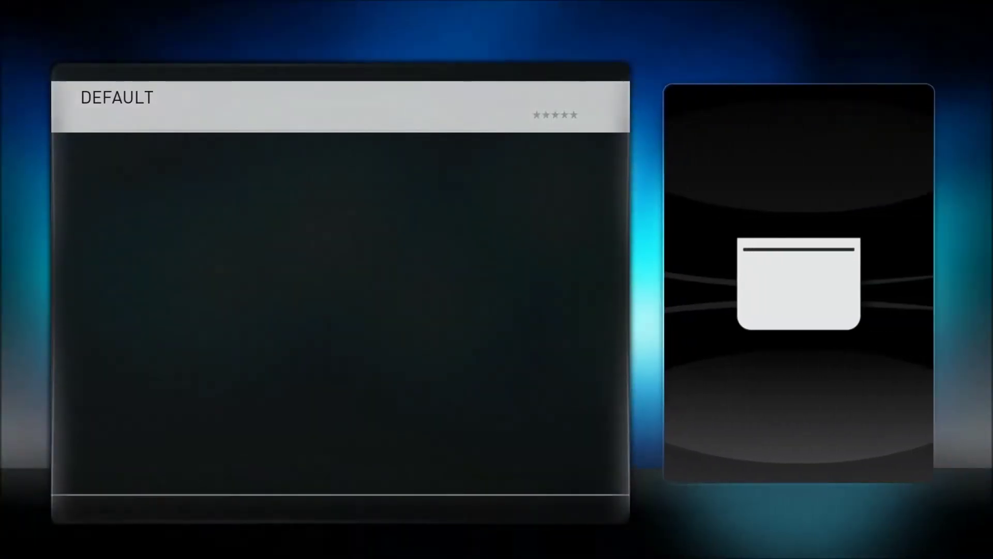
{"action": "key", "text": "Return"}
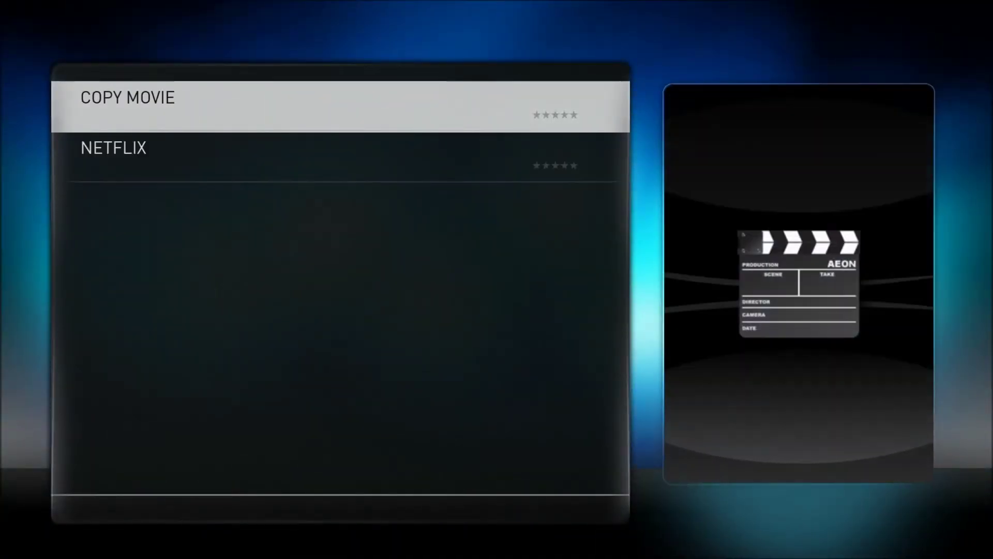
{"action": "key", "text": "Down"}
{"action": "key", "text": "Up"}
{"action": "key", "text": "Down"}
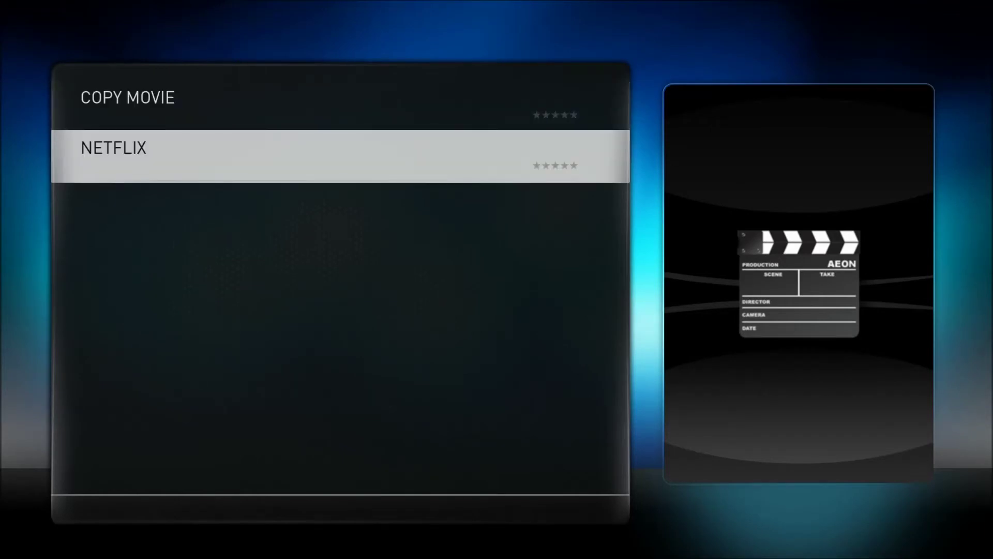
{"action": "key", "text": "Up"}
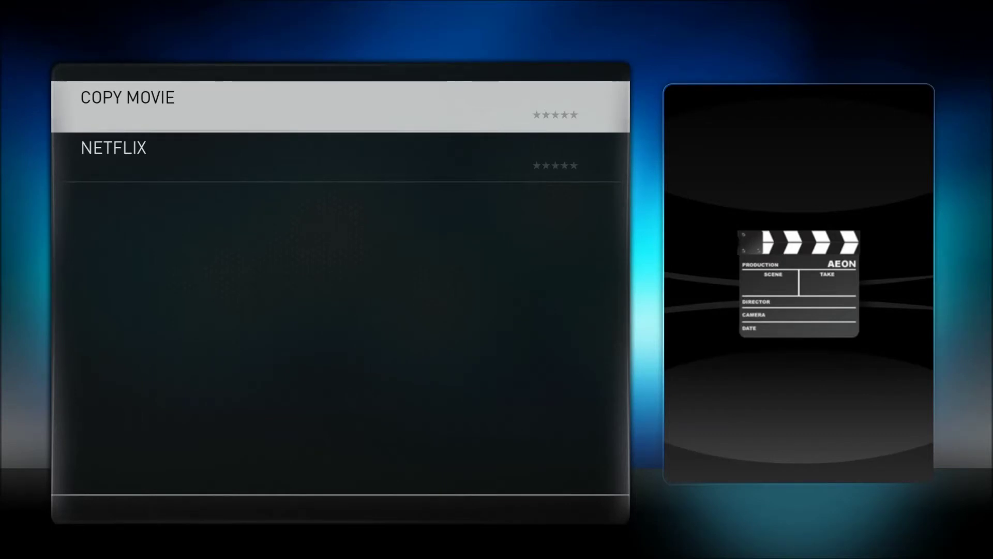
{"action": "key", "text": "c"}
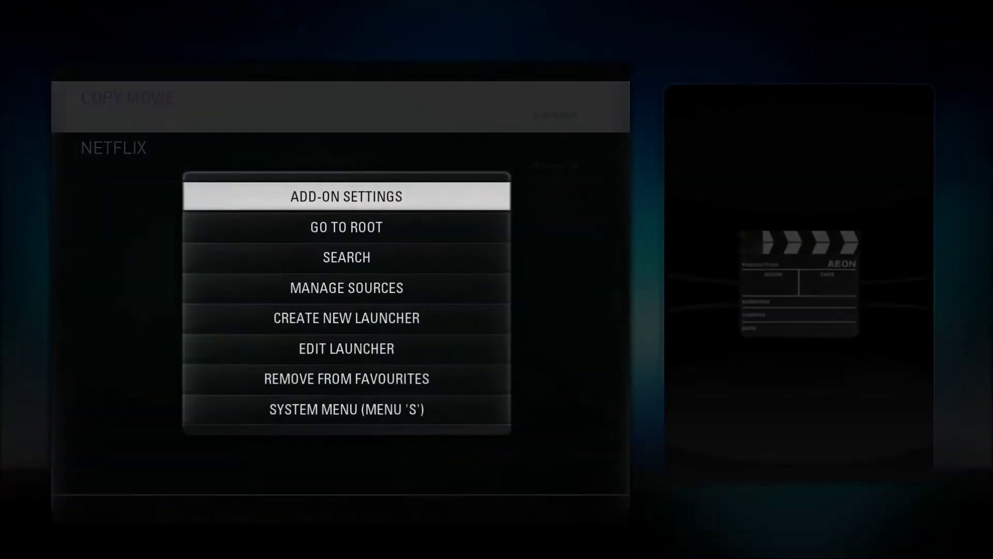
{"action": "key", "text": "Up"}
{"action": "key", "text": "Up"}
{"action": "key", "text": "Up"}
{"action": "key", "text": "Up"}
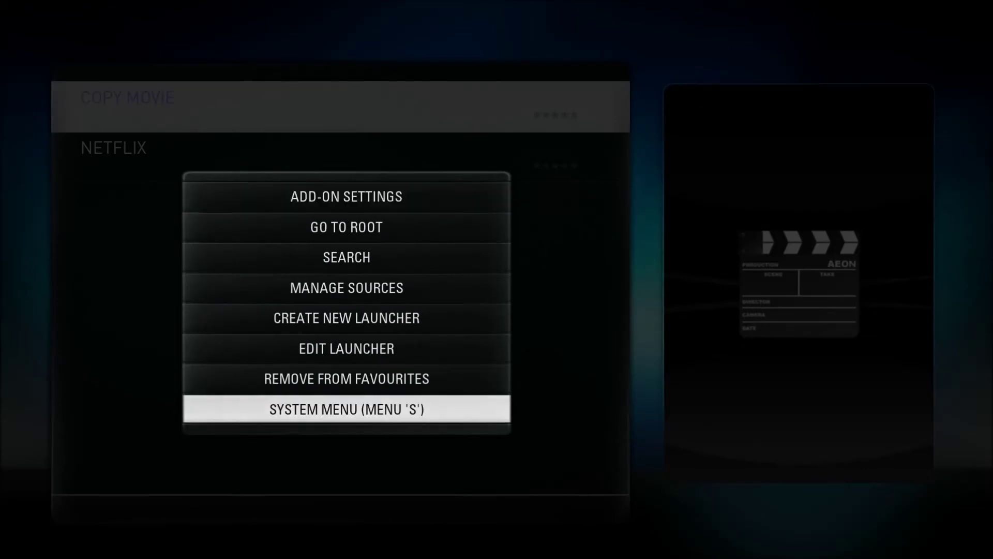
{"action": "key", "text": "Return"}
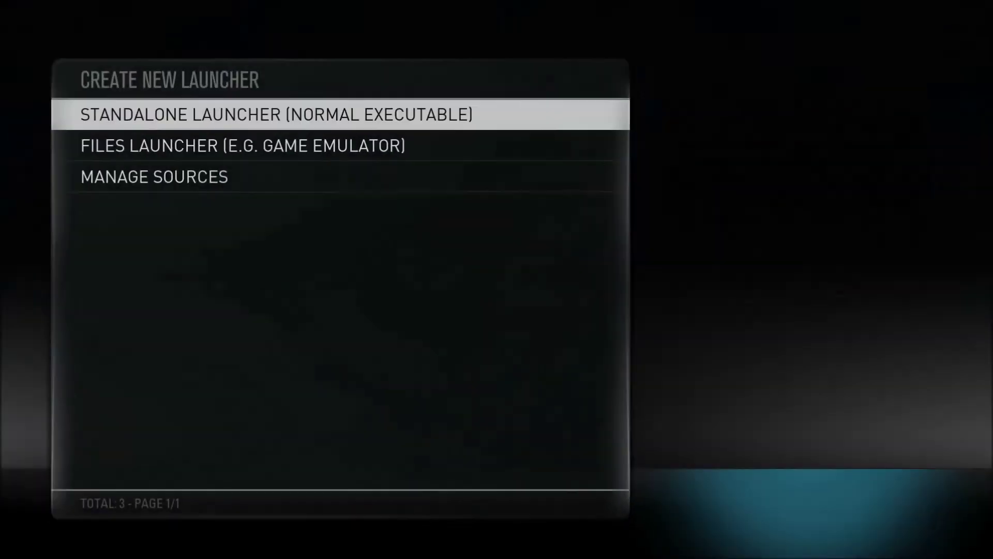
{"action": "key", "text": "Down"}
{"action": "key", "text": "Up"}
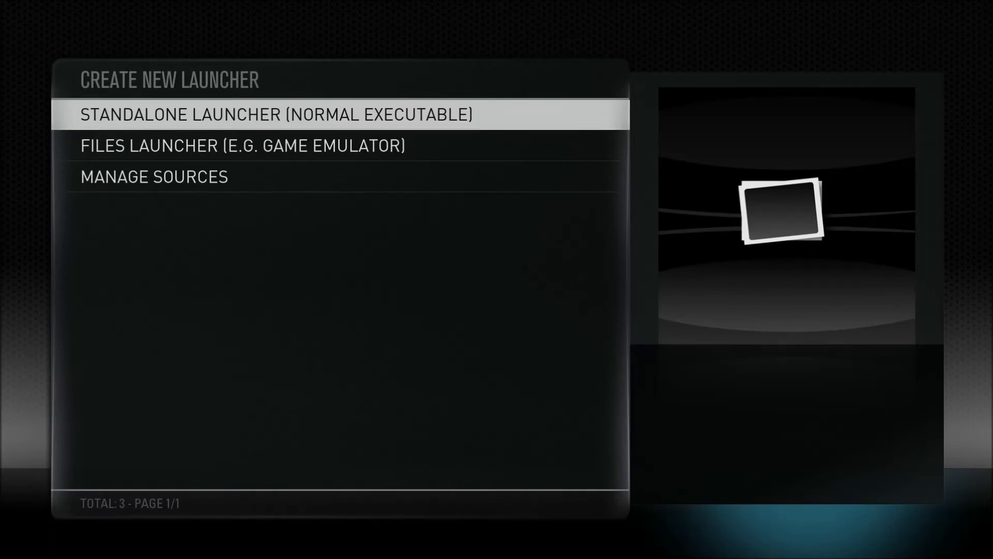
{"action": "key", "text": "Escape"}
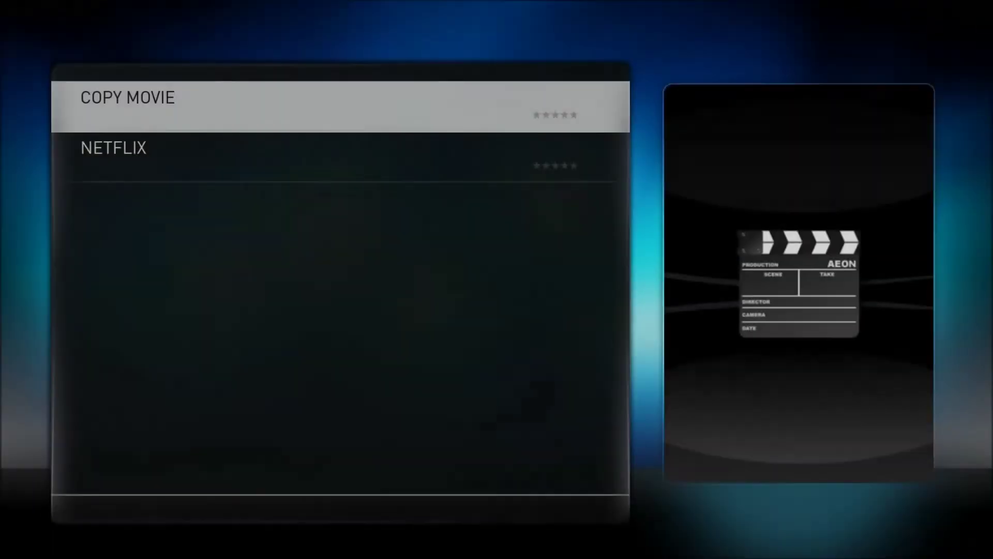
{"action": "key", "text": "Down"}
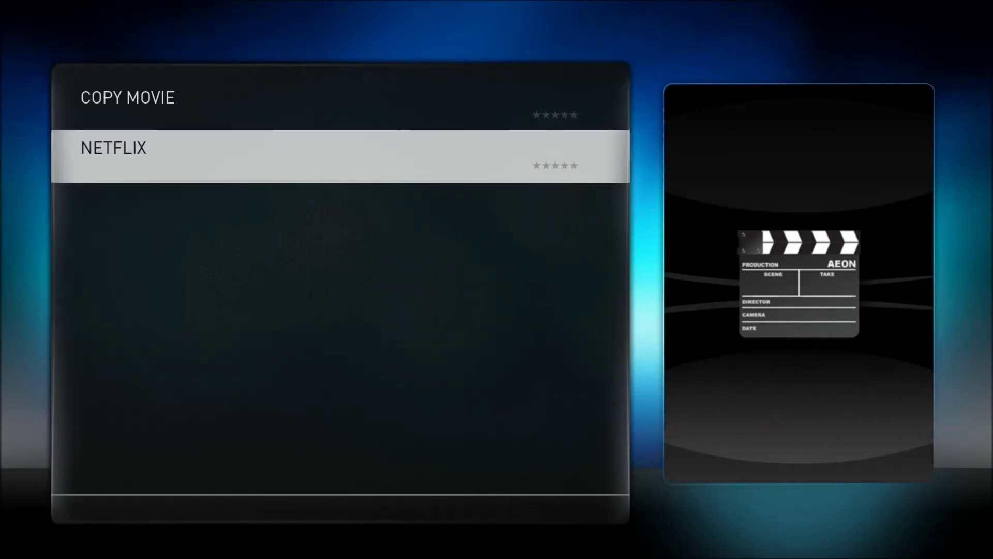
{"action": "key", "text": "Up"}
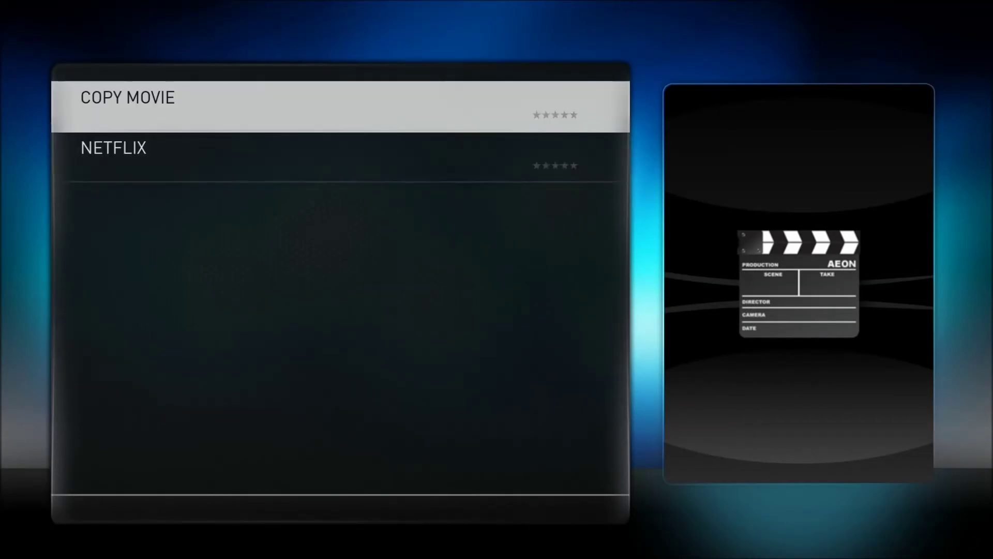